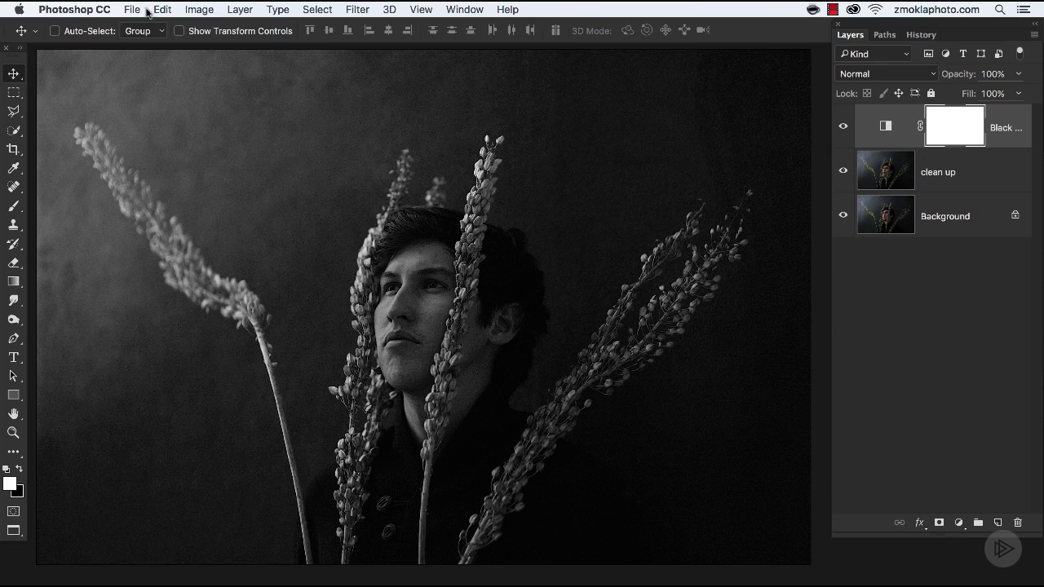
# Step: Display the image's histogram
pyautogui.click(468, 11)
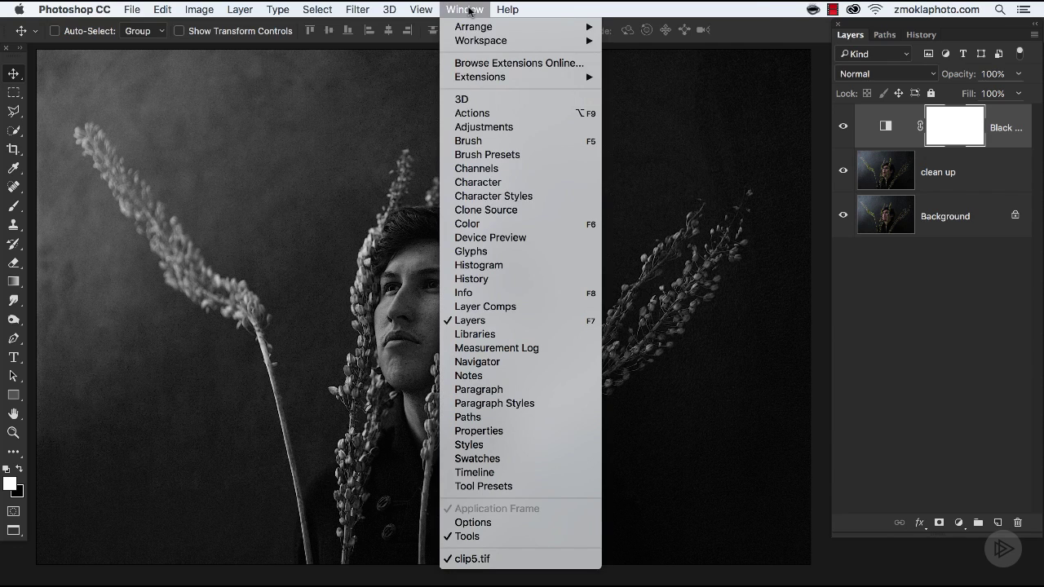
pyautogui.click(515, 265)
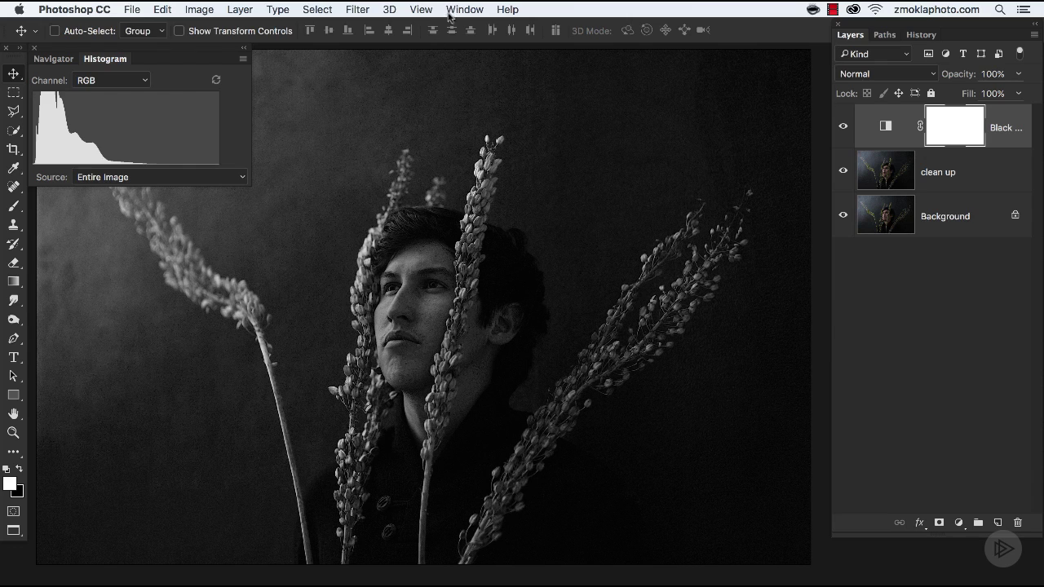
# Step: Add a Curves adjustment layer above the Black & White layer and make its curve active for editing
pyautogui.click(245, 12)
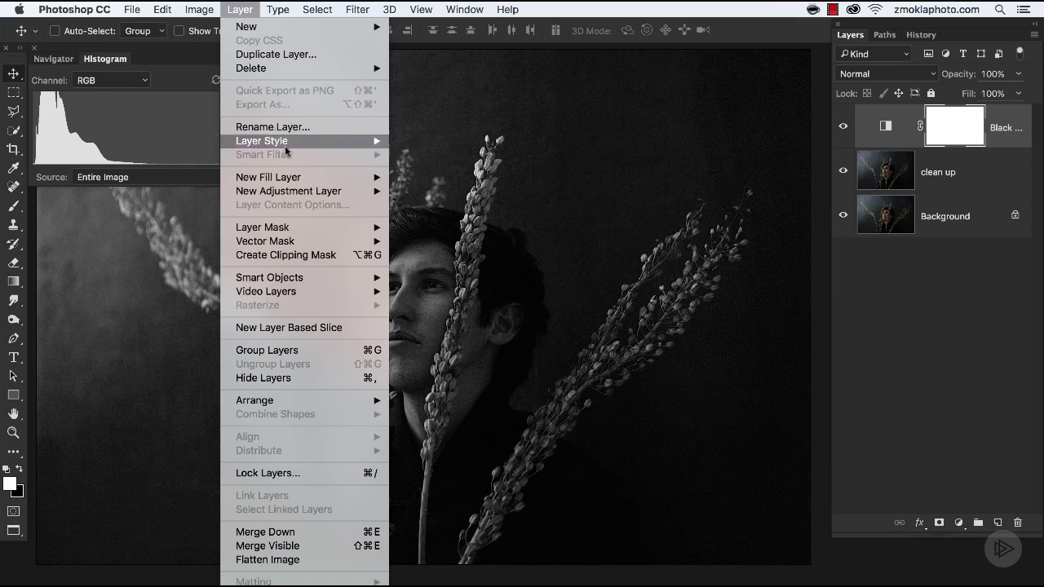
pyautogui.moveTo(306, 191)
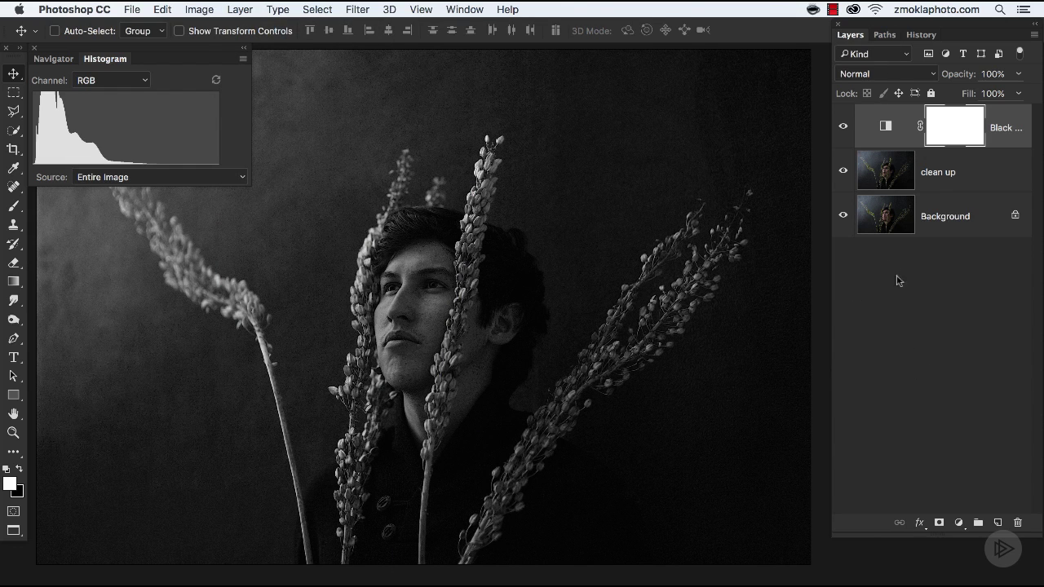
pyautogui.click(960, 523)
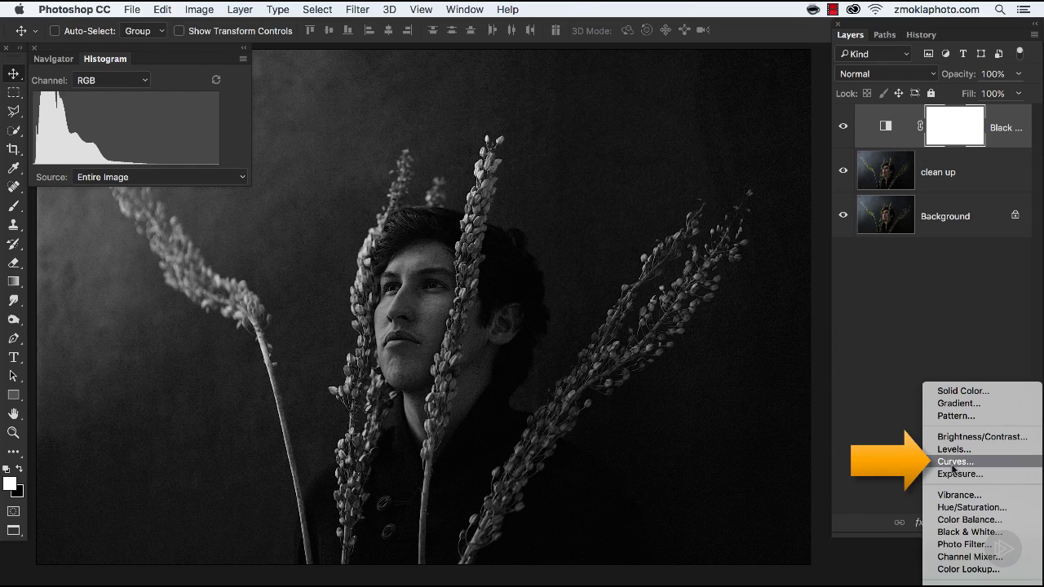
pyautogui.click(954, 462)
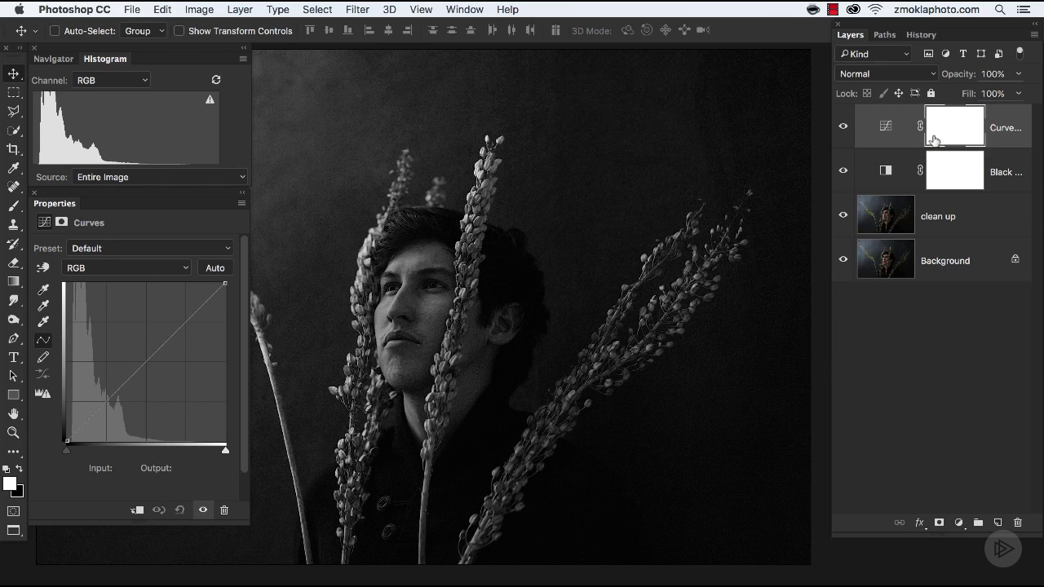
pyautogui.click(885, 127)
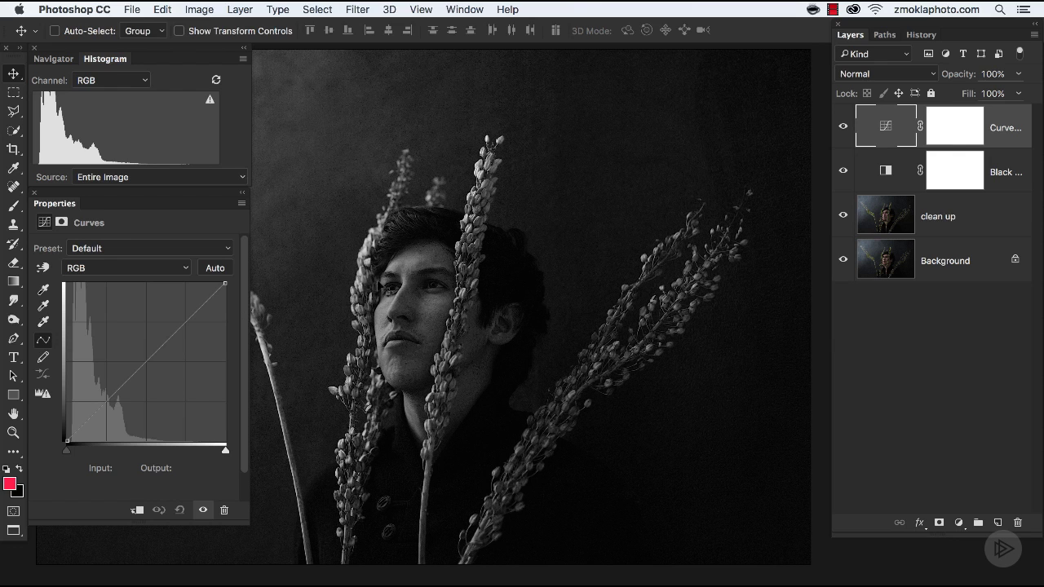
# Step: Add a highlight point at about input 206, output 207 and a shadow point at about input 51, output 54 on the RGB curve
pyautogui.moveTo(358, 286); pyautogui.dragTo(432, 207)
pyautogui.press('super+minus')
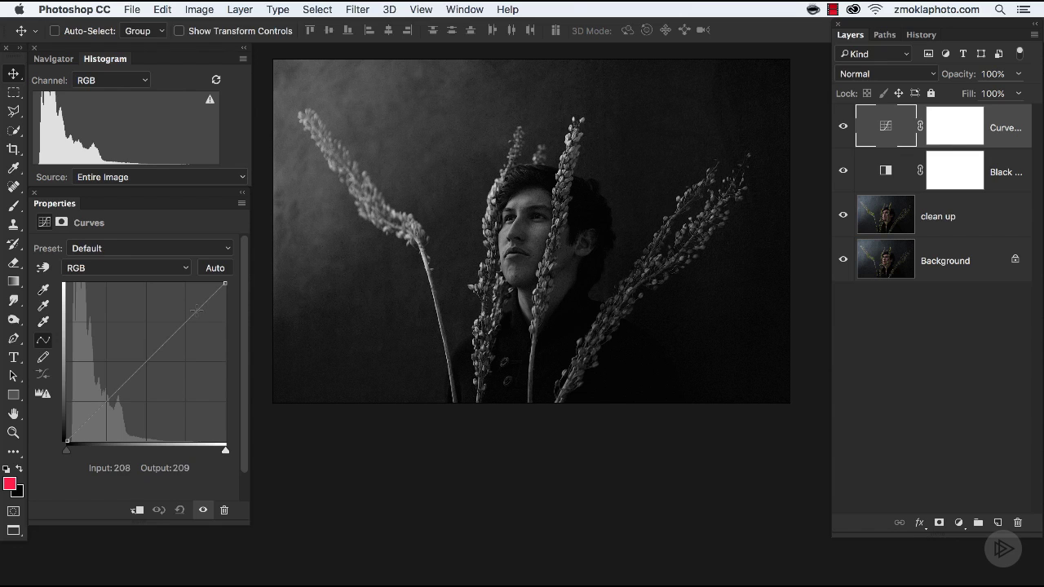
pyautogui.click(195, 314)
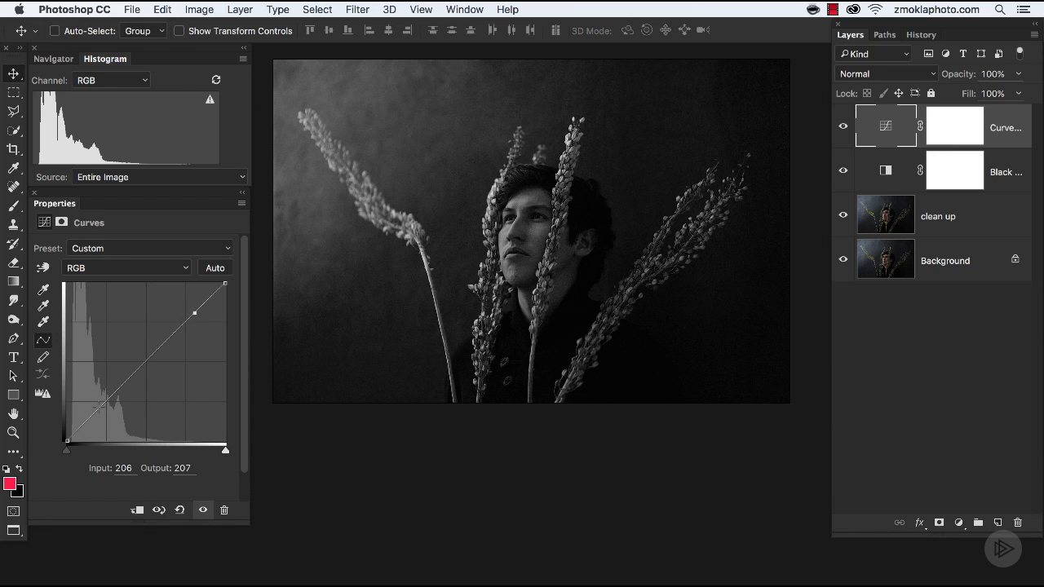
pyautogui.click(99, 408)
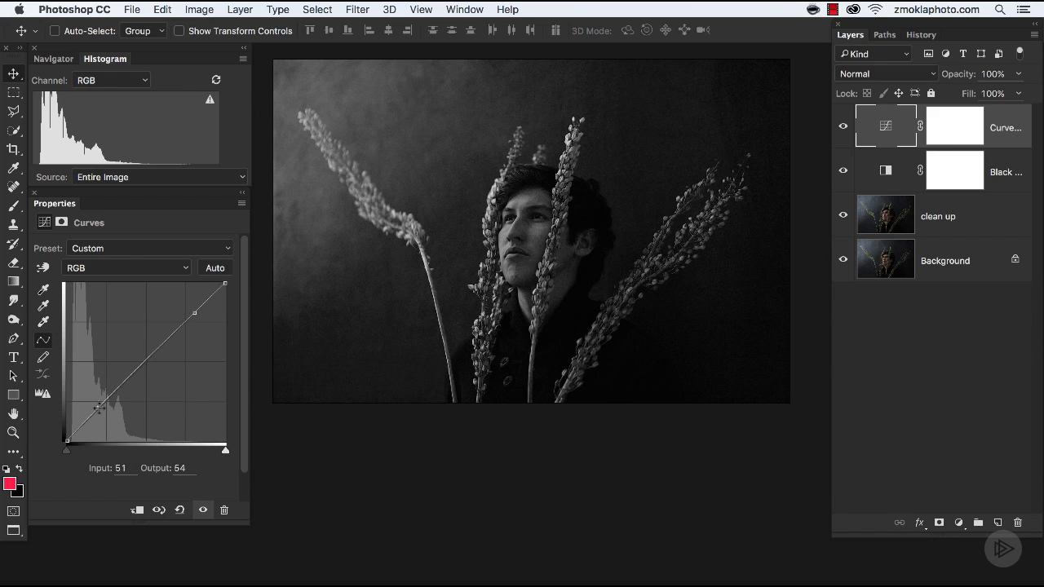
# Step: Shape a mild S-curve with the highlight point at about input 198, output 218 and the shadow point at about input 49, output 48
pyautogui.click(193, 311)
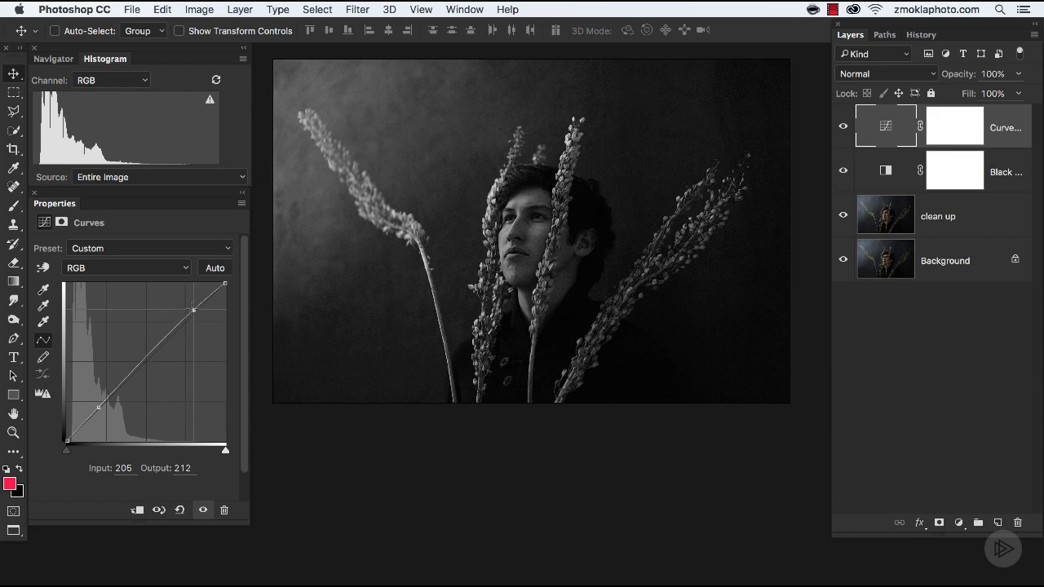
pyautogui.moveTo(194, 311); pyautogui.dragTo(189, 306)
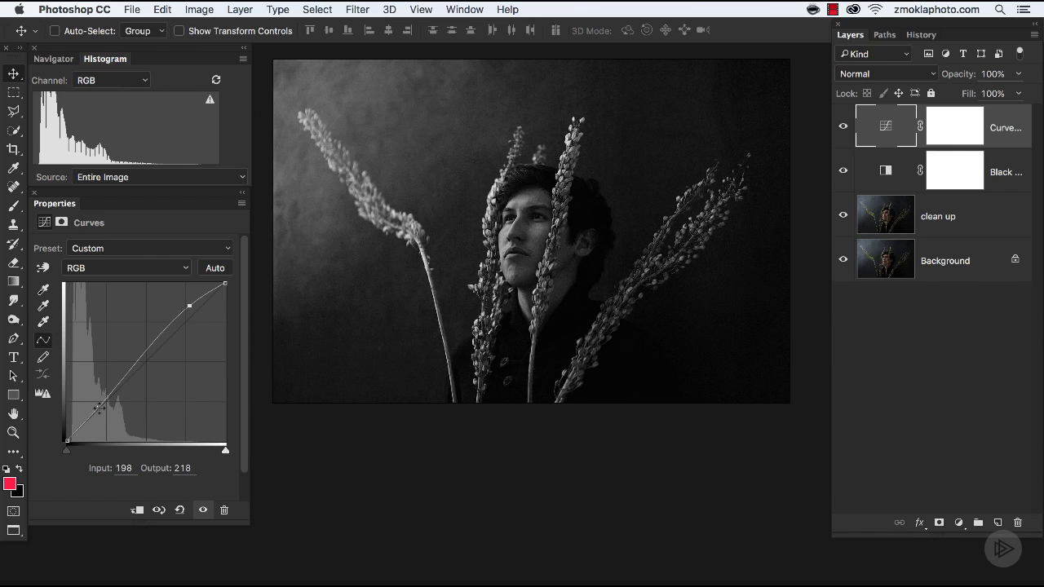
pyautogui.moveTo(99, 407); pyautogui.dragTo(104, 415)
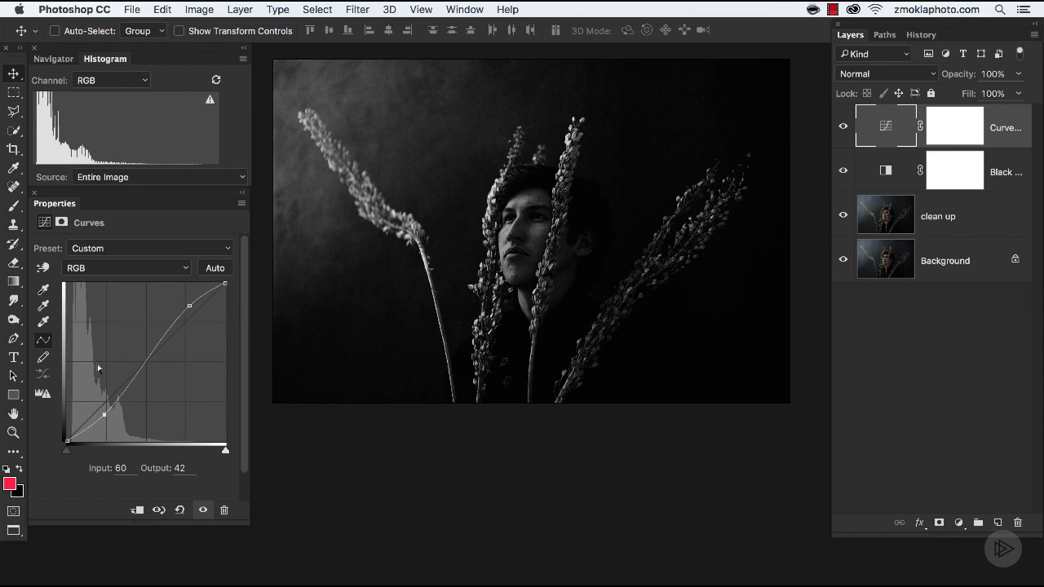
pyautogui.moveTo(104, 415)
pyautogui.mouseDown()
pyautogui.moveTo(103, 402)
pyautogui.moveTo(98, 411)
pyautogui.mouseUp()
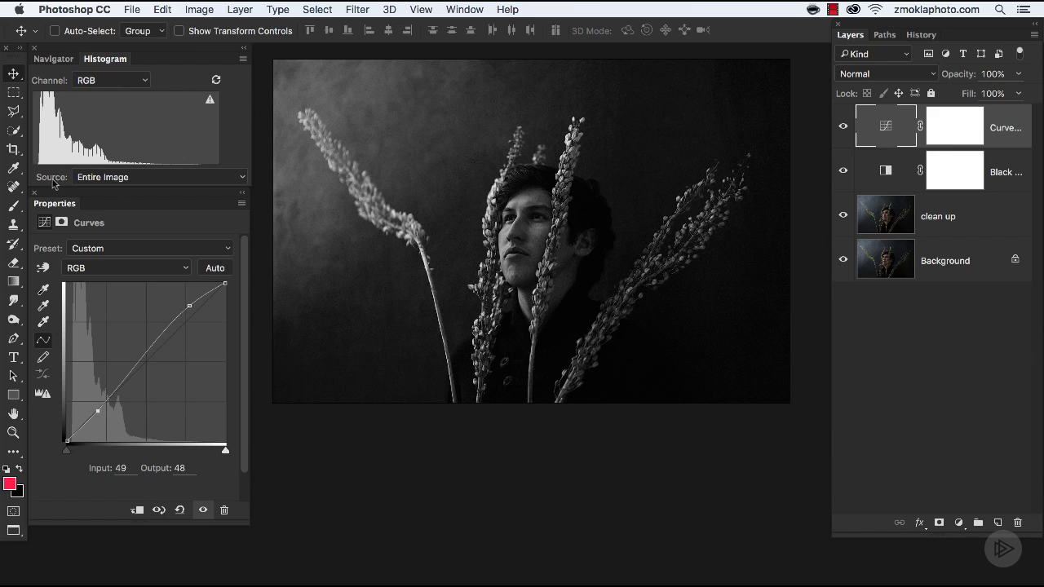
# Step: Reposition the curve's highlight point along the midtones and highlights, settling at about input 179, output 213
pyautogui.moveTo(186, 310); pyautogui.dragTo(142, 335)
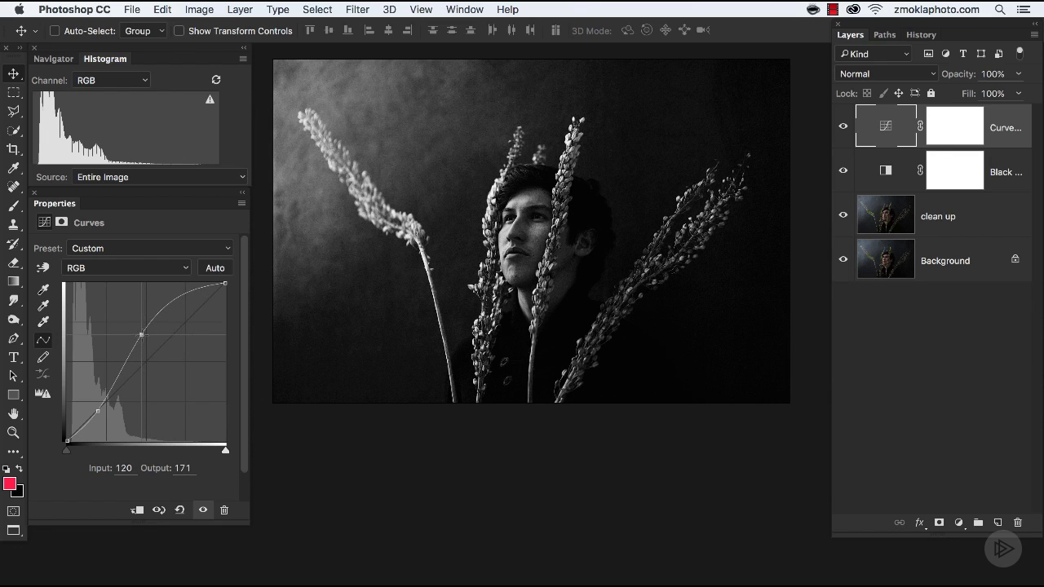
pyautogui.moveTo(140, 330); pyautogui.dragTo(143, 332)
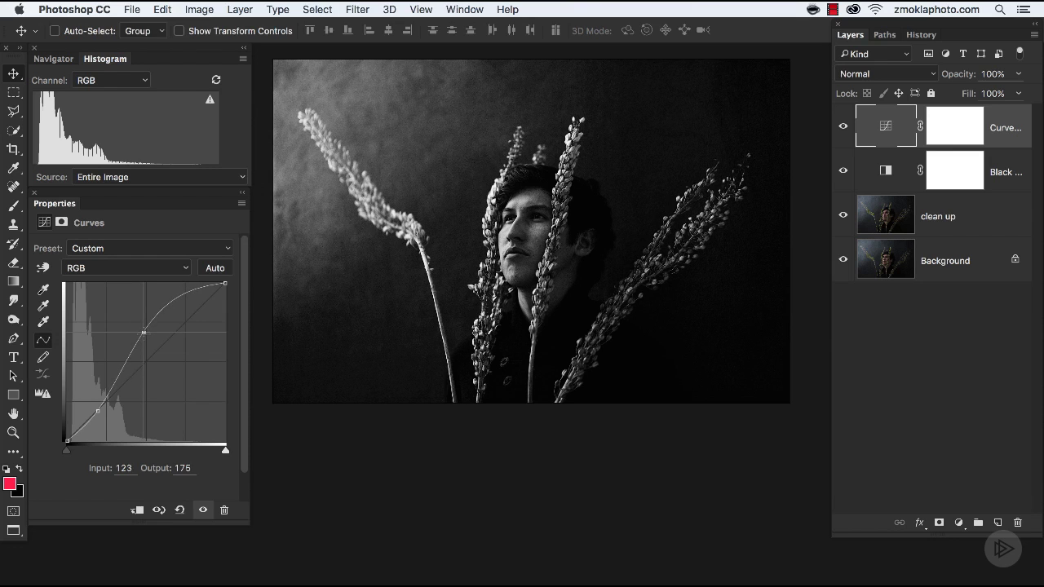
pyautogui.moveTo(153, 330); pyautogui.dragTo(178, 308)
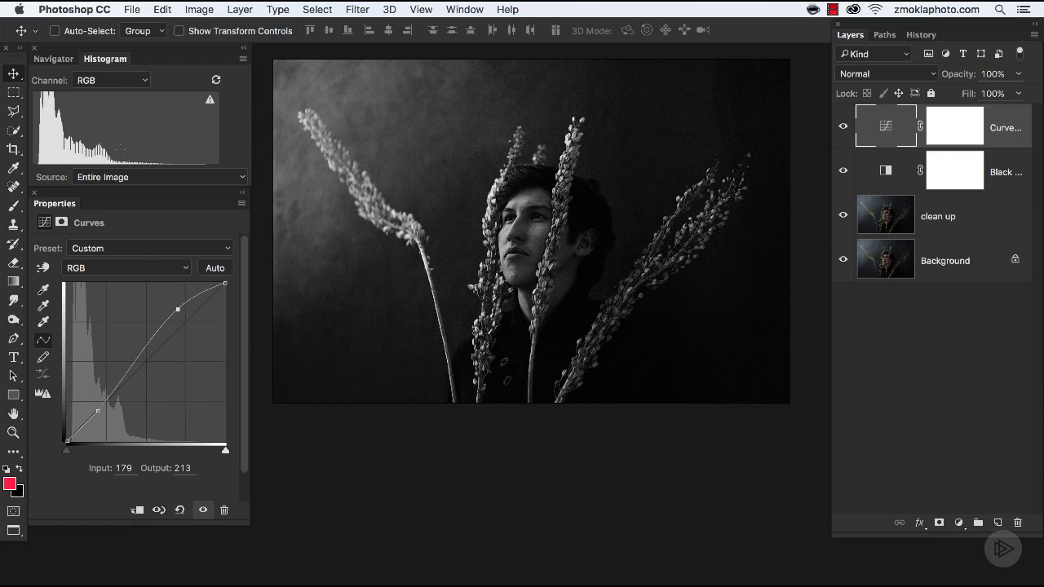
# Step: Compare the photo with and without the Curves adjustment by toggling the layer's visibility twice
pyautogui.click(844, 128)
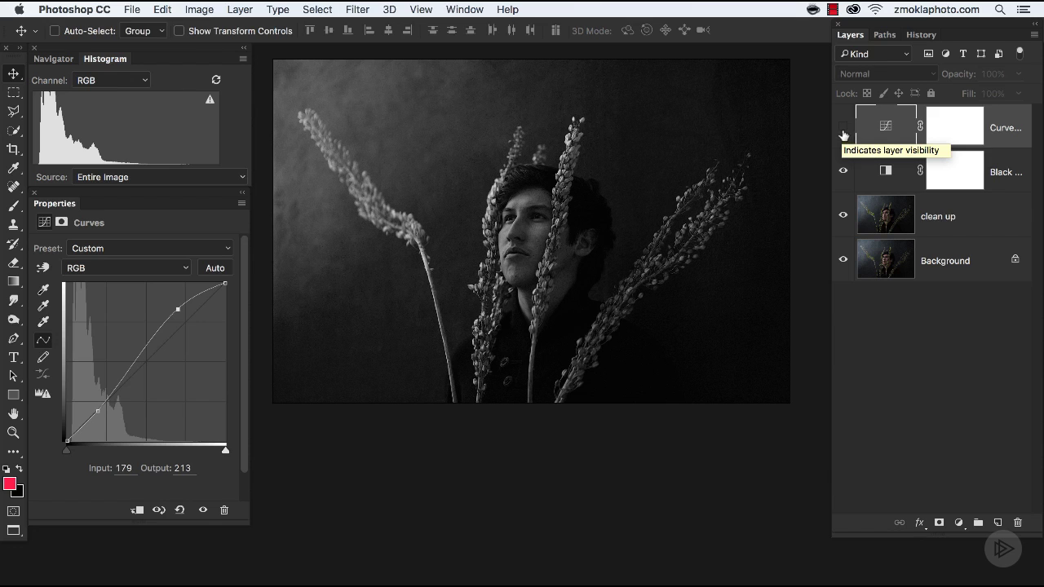
pyautogui.click(844, 128)
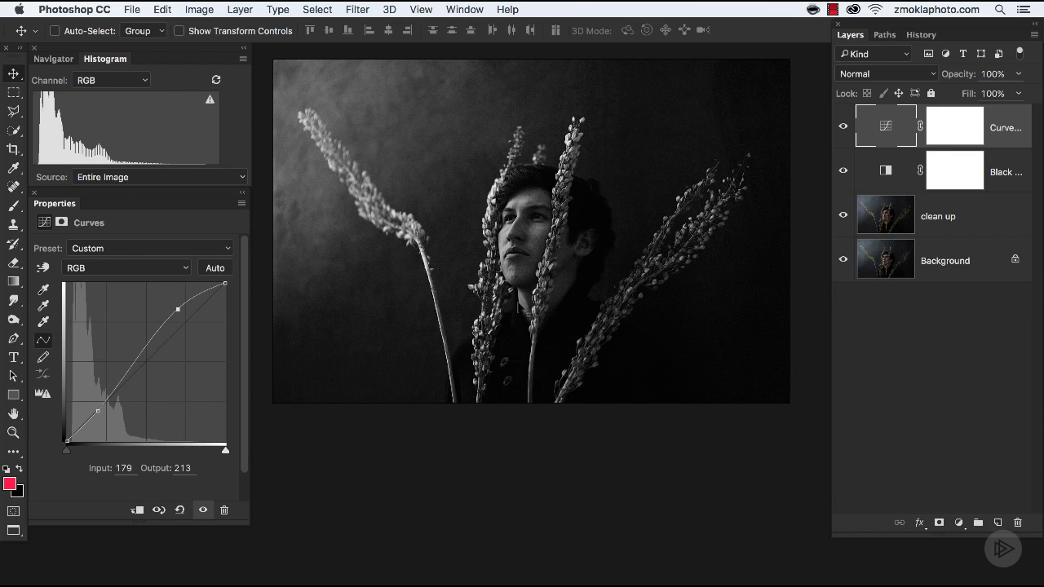
pyautogui.click(843, 127)
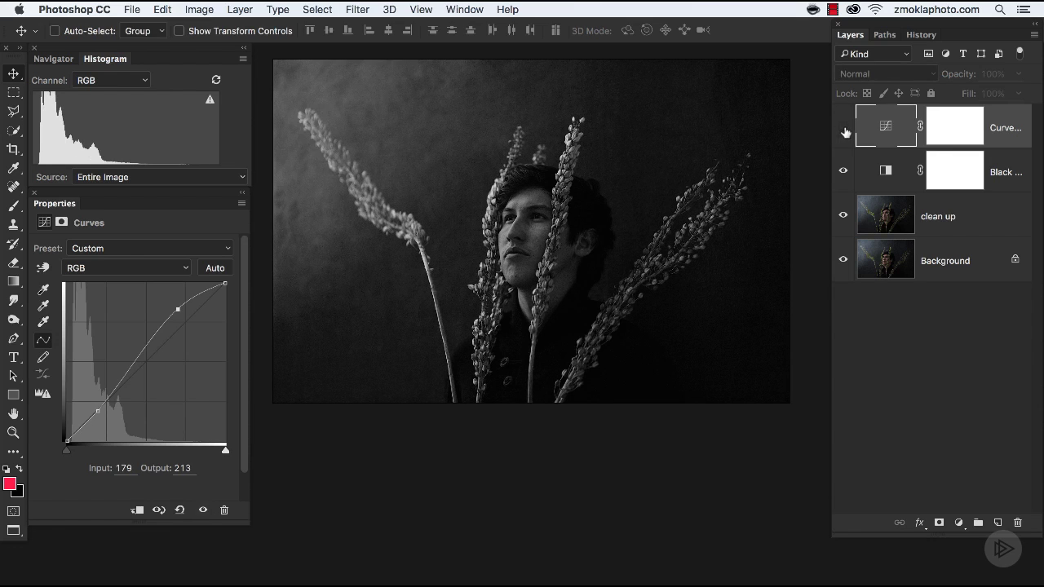
pyautogui.click(843, 126)
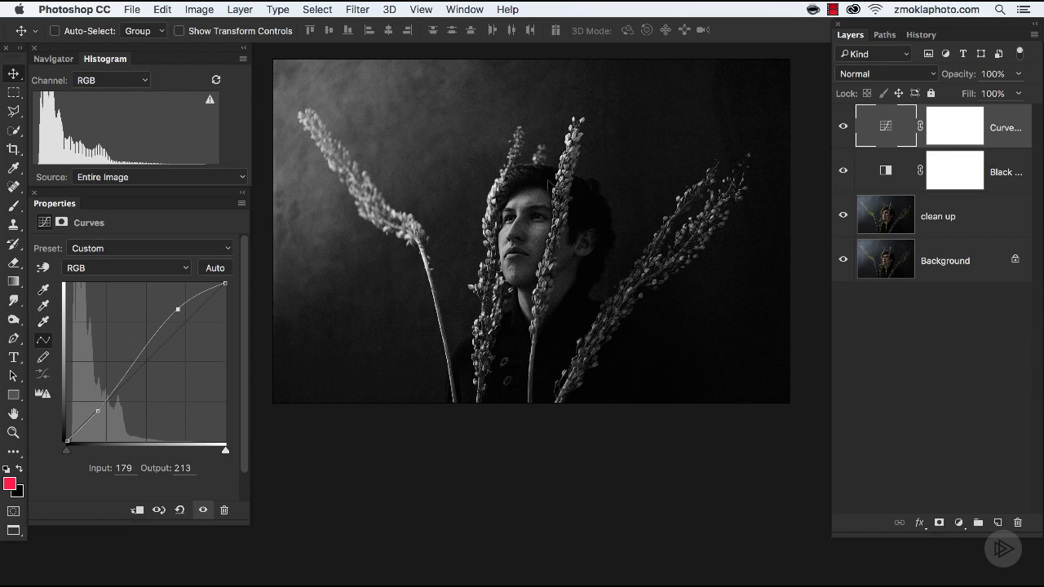
# Step: Paint black at 60% opacity on the Curves layer mask over the back of the man's head and the right-hand stalks, enlarging the brush to 1500 px
pyautogui.click(945, 133)
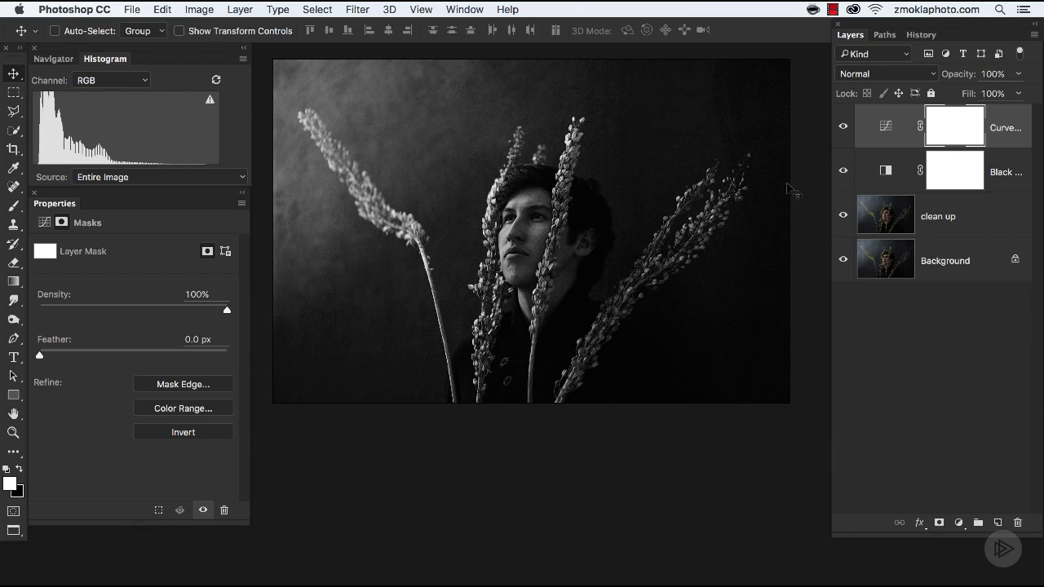
pyautogui.press('b')
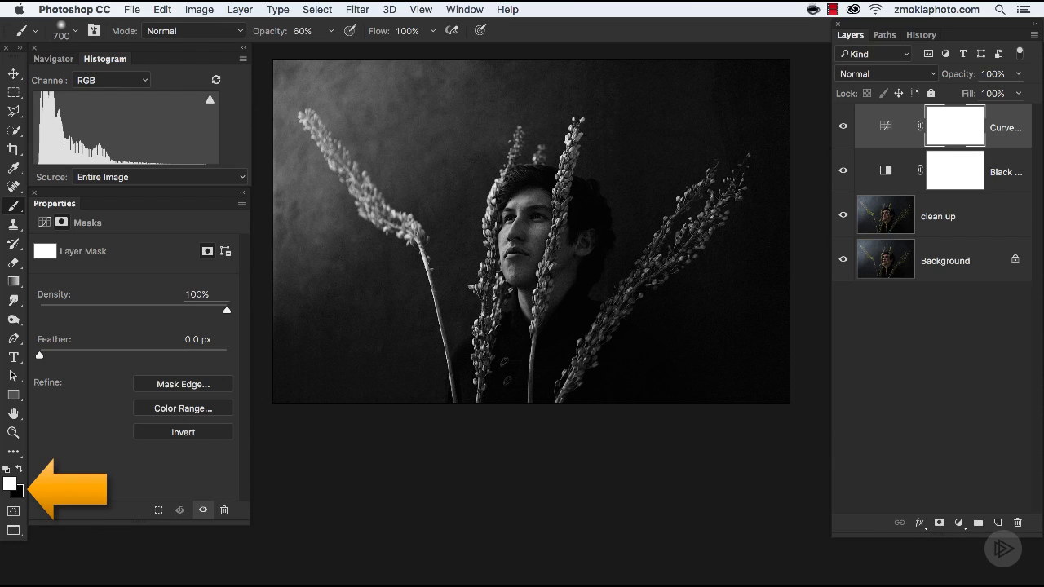
pyautogui.press('x')
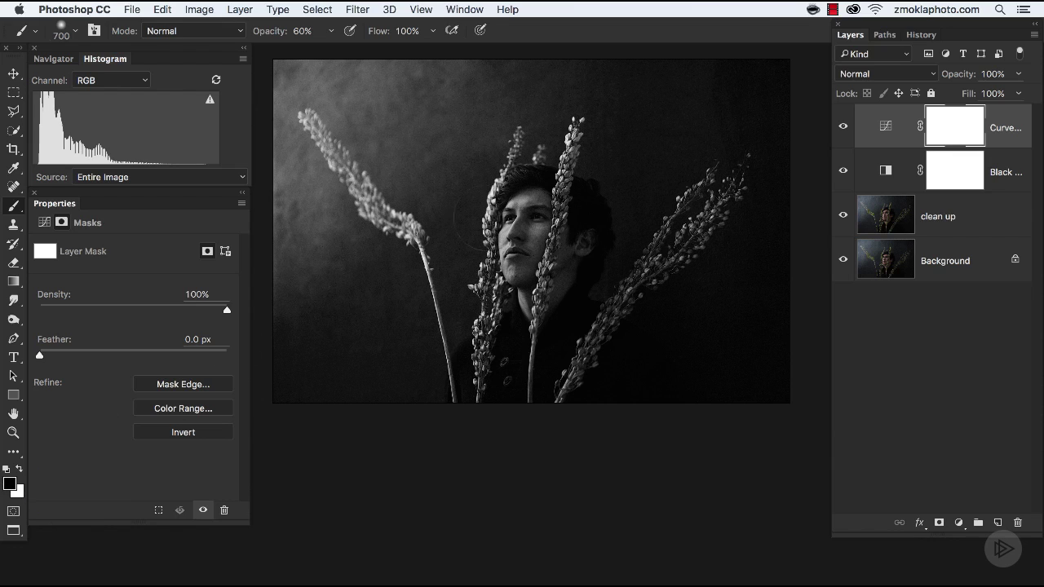
pyautogui.press(']')
pyautogui.press(']')
pyautogui.press(']')
pyautogui.press(']')
pyautogui.press(']')
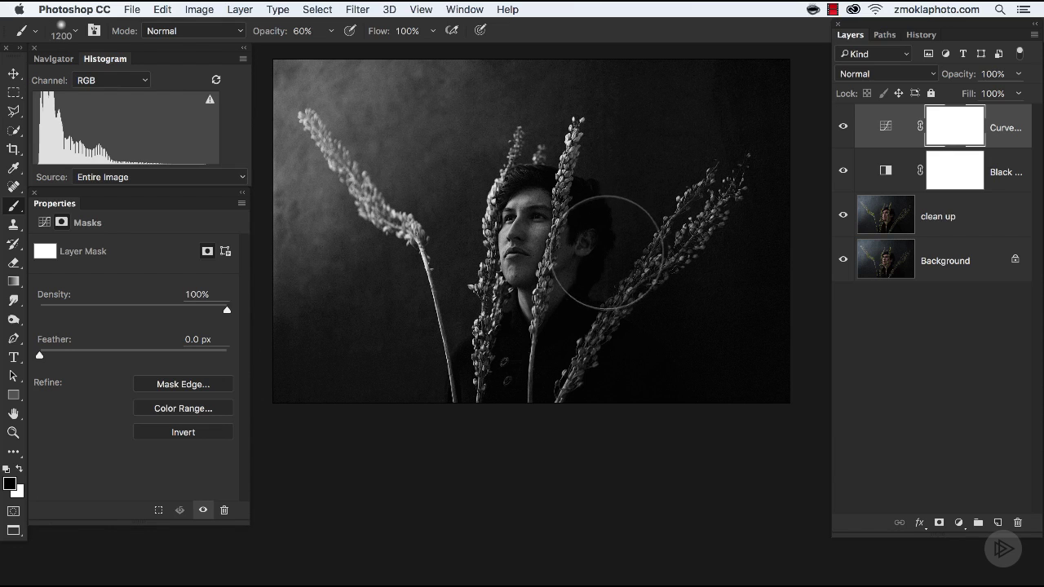
pyautogui.click(611, 233)
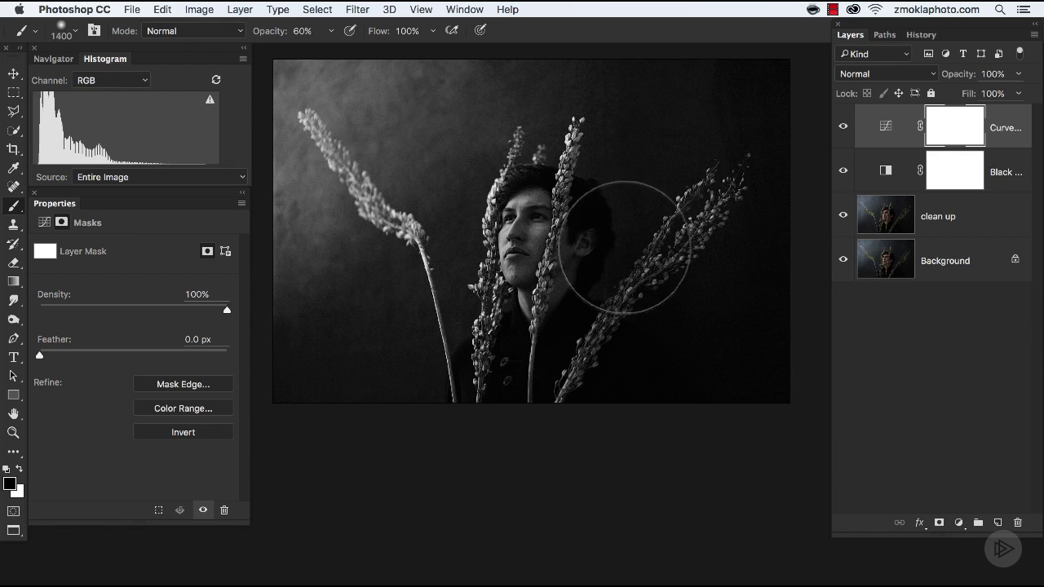
pyautogui.press(']')
pyautogui.press(']')
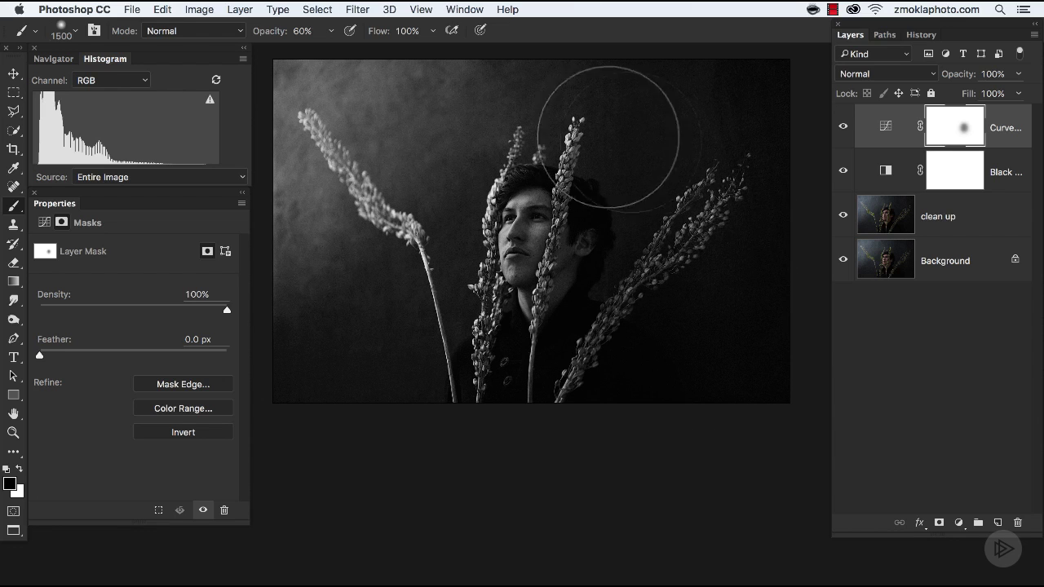
pyautogui.moveTo(748, 259); pyautogui.dragTo(696, 155)
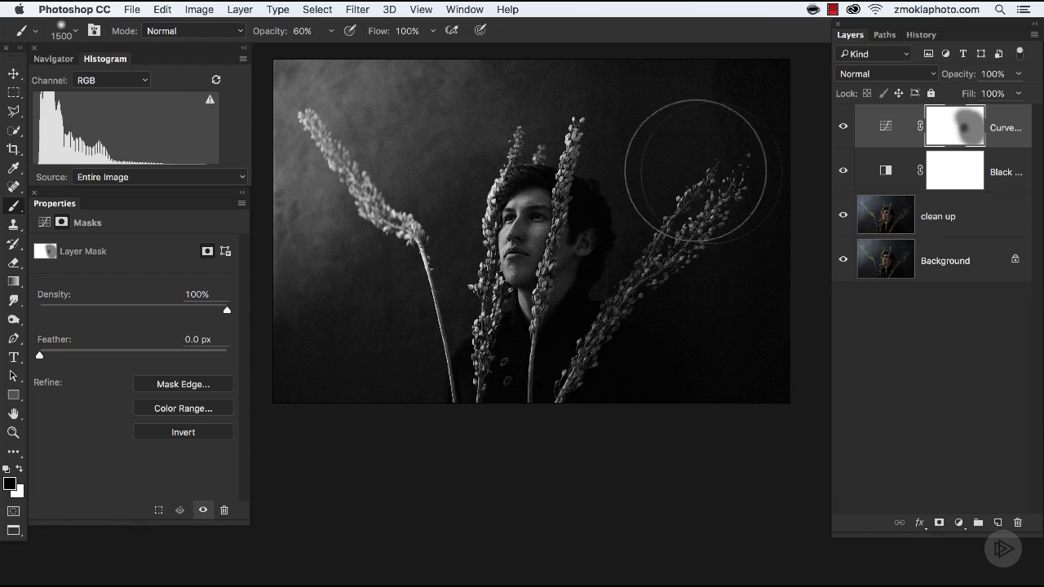
# Step: Compare the Curves layer on and off, and strengthen its mask with more black strokes over the stalks and background on the photo's right side
pyautogui.click(844, 128)
pyautogui.click(844, 128)
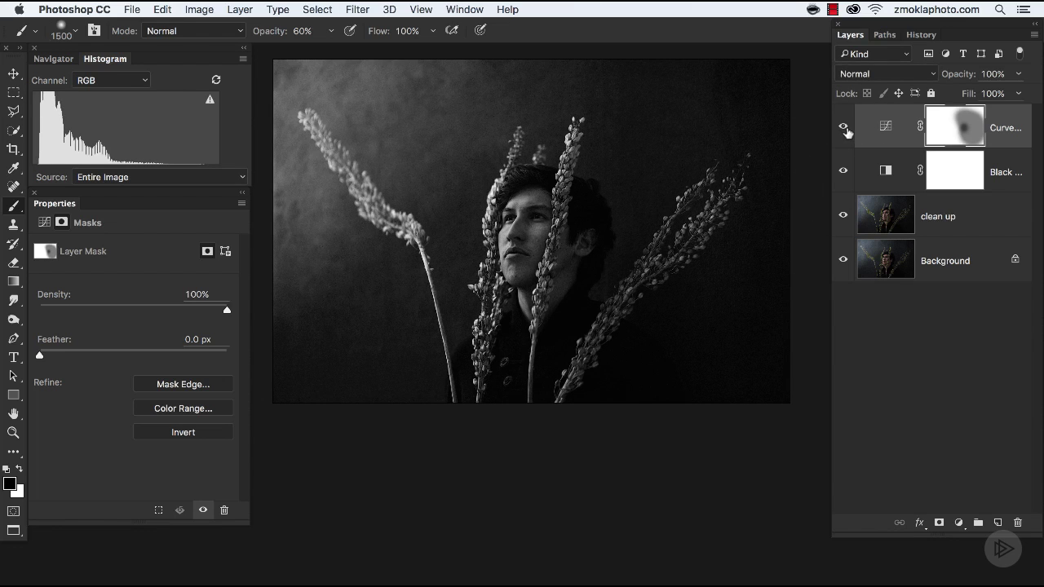
pyautogui.moveTo(643, 282)
pyautogui.mouseDown()
pyautogui.moveTo(631, 227)
pyautogui.moveTo(661, 298)
pyautogui.moveTo(652, 205)
pyautogui.moveTo(686, 246)
pyautogui.moveTo(711, 184)
pyautogui.moveTo(660, 224)
pyautogui.moveTo(688, 303)
pyautogui.moveTo(645, 210)
pyautogui.moveTo(653, 205)
pyautogui.moveTo(660, 317)
pyautogui.moveTo(713, 186)
pyautogui.mouseUp()
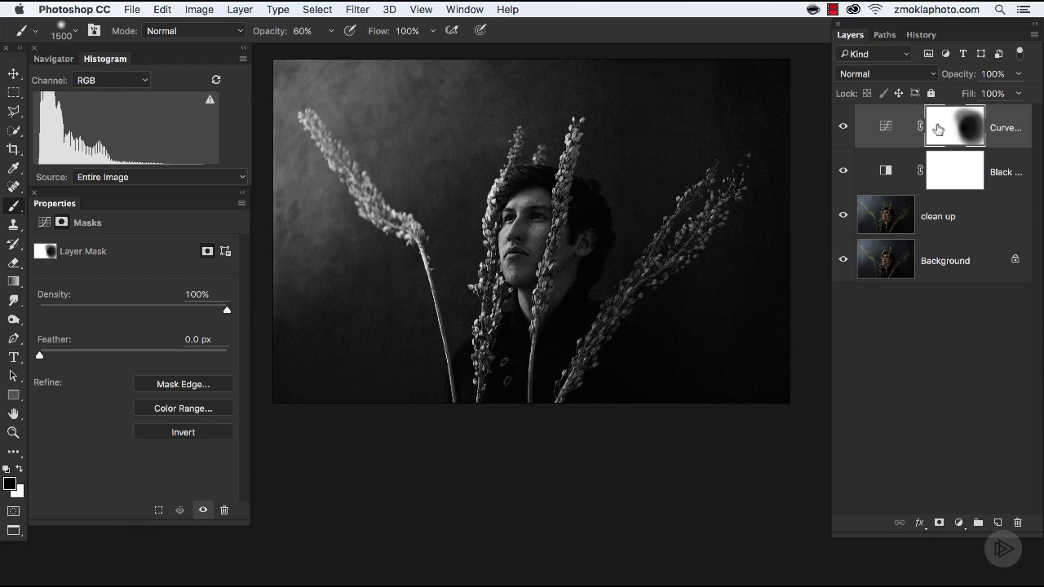
pyautogui.moveTo(659, 210)
pyautogui.mouseDown()
pyautogui.moveTo(602, 186)
pyautogui.moveTo(643, 167)
pyautogui.moveTo(627, 316)
pyautogui.moveTo(691, 280)
pyautogui.moveTo(628, 208)
pyautogui.moveTo(629, 133)
pyautogui.moveTo(694, 147)
pyautogui.moveTo(647, 326)
pyautogui.moveTo(743, 267)
pyautogui.moveTo(667, 179)
pyautogui.moveTo(600, 144)
pyautogui.moveTo(673, 286)
pyautogui.moveTo(707, 196)
pyautogui.moveTo(840, 126)
pyautogui.mouseUp()
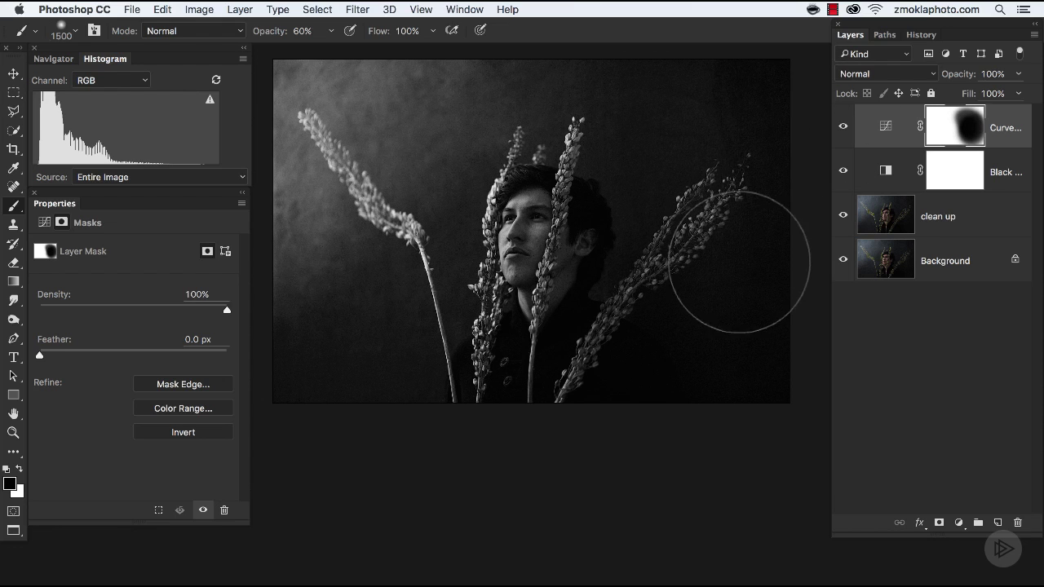
pyautogui.press('v')
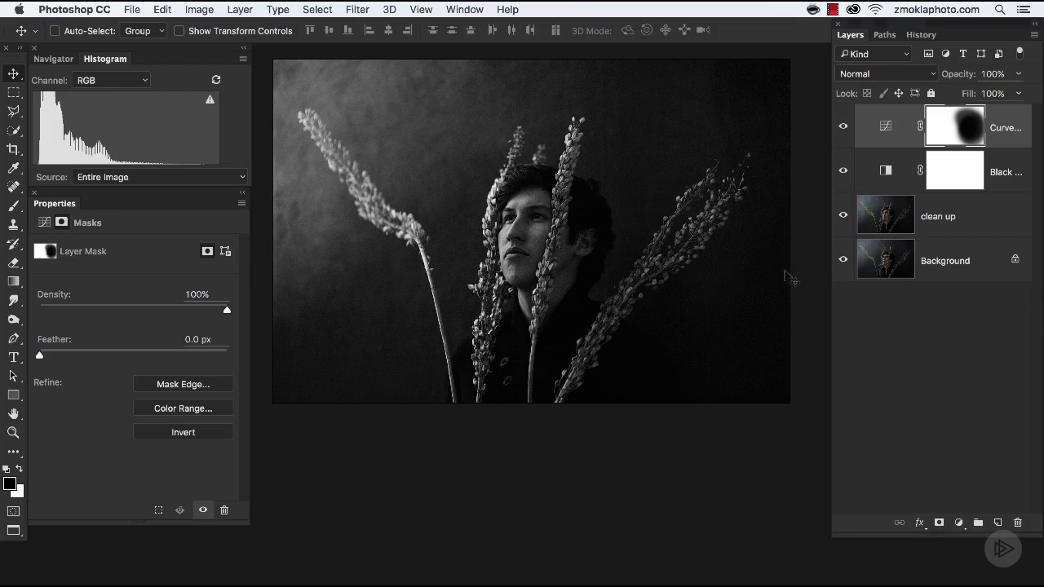
# Step: Examine the photo enlarged without the interface, and compare it with the Curves layer hidden and shown
pyautogui.press('Tab')
pyautogui.press('super+plus')
pyautogui.press('super+plus')
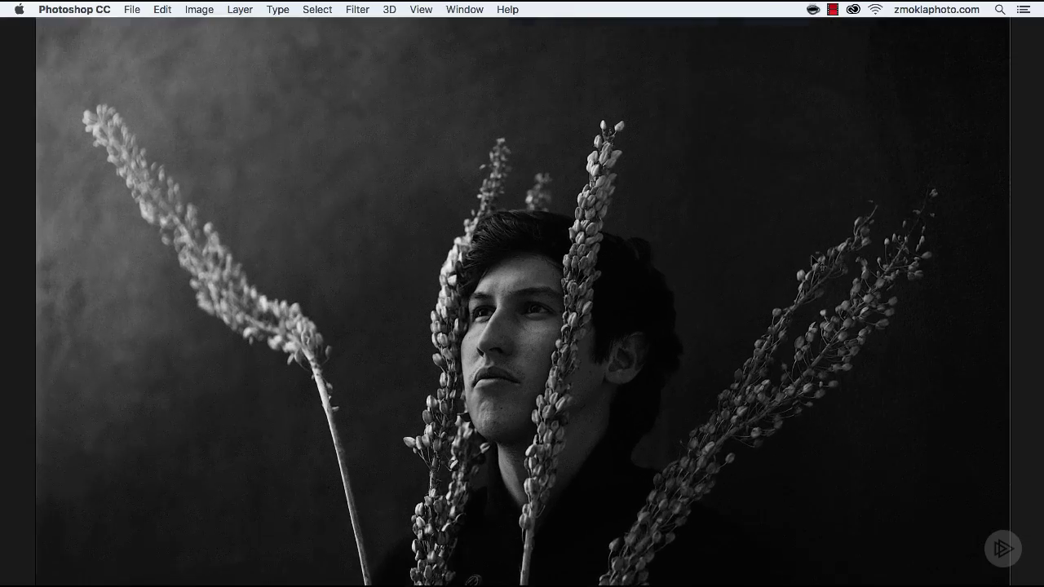
pyautogui.moveTo(695, 441); pyautogui.dragTo(674, 310)
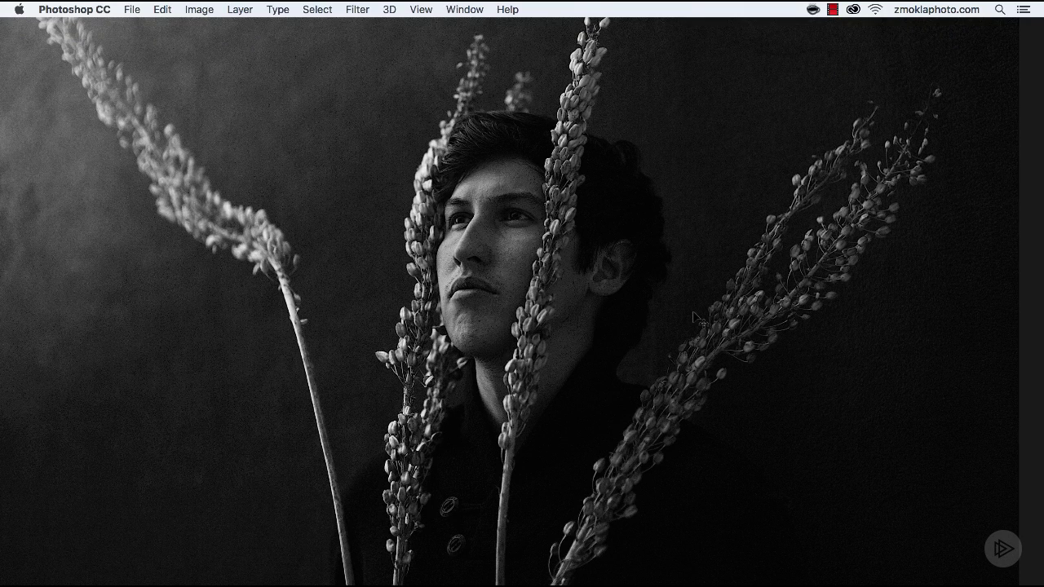
pyautogui.press('F7')
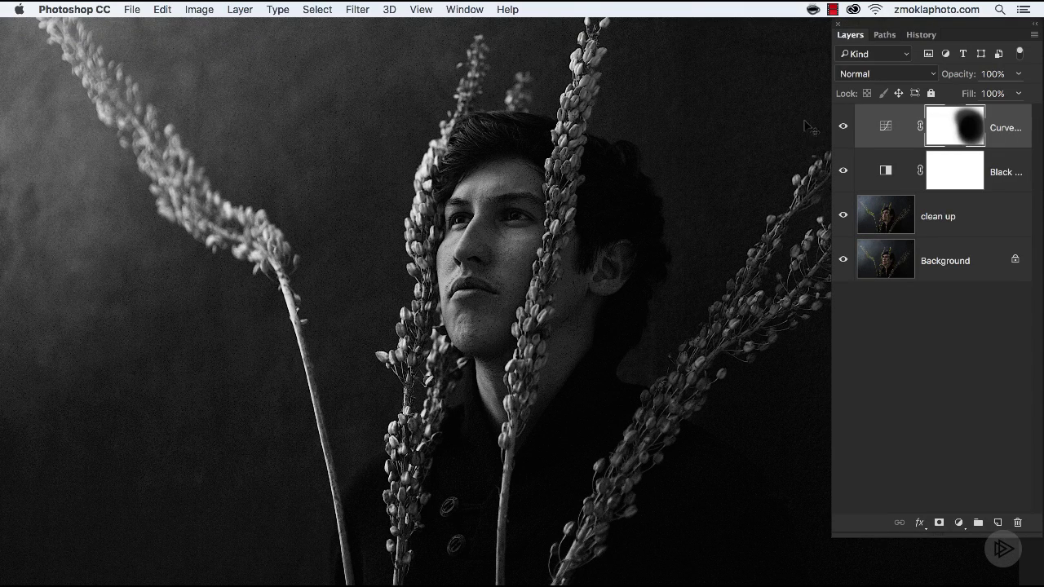
pyautogui.hscroll(3, 688, 182)
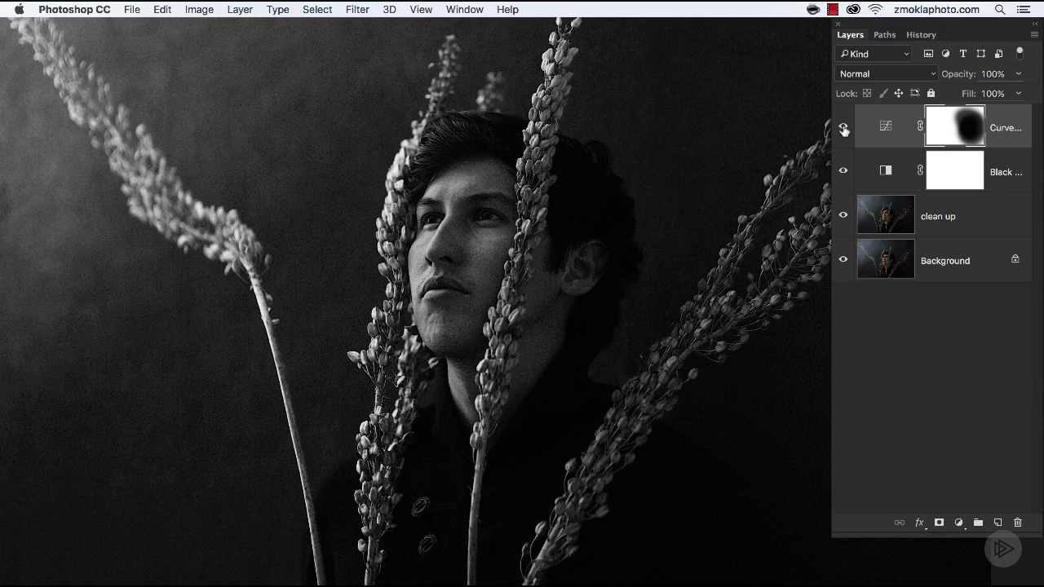
pyautogui.click(843, 128)
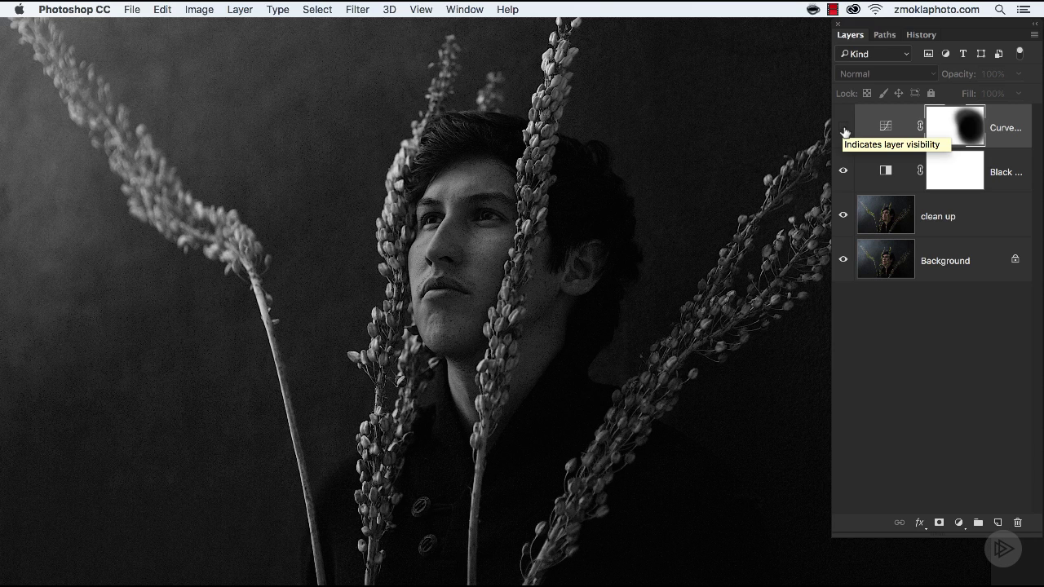
pyautogui.click(845, 129)
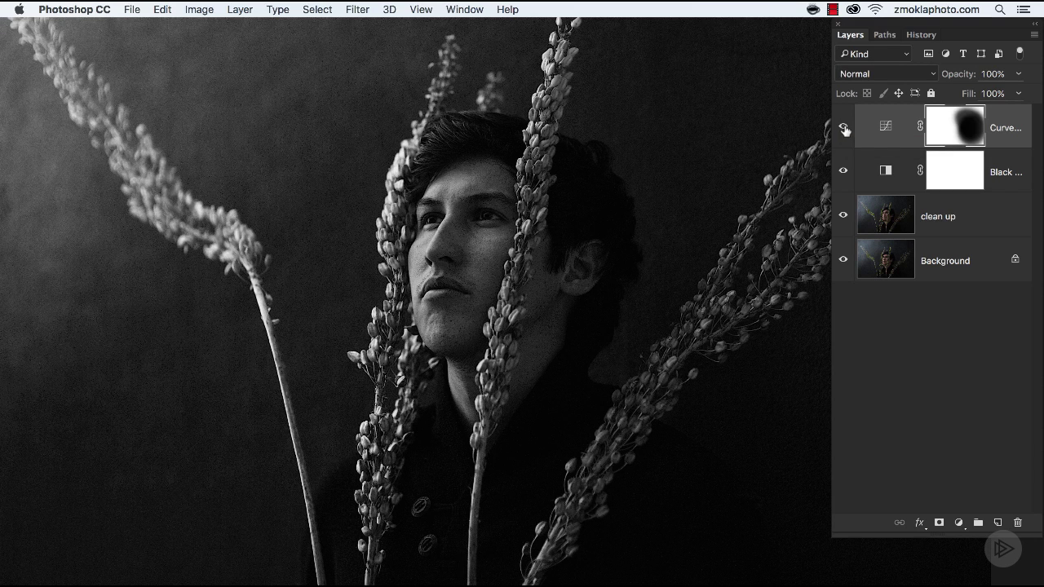